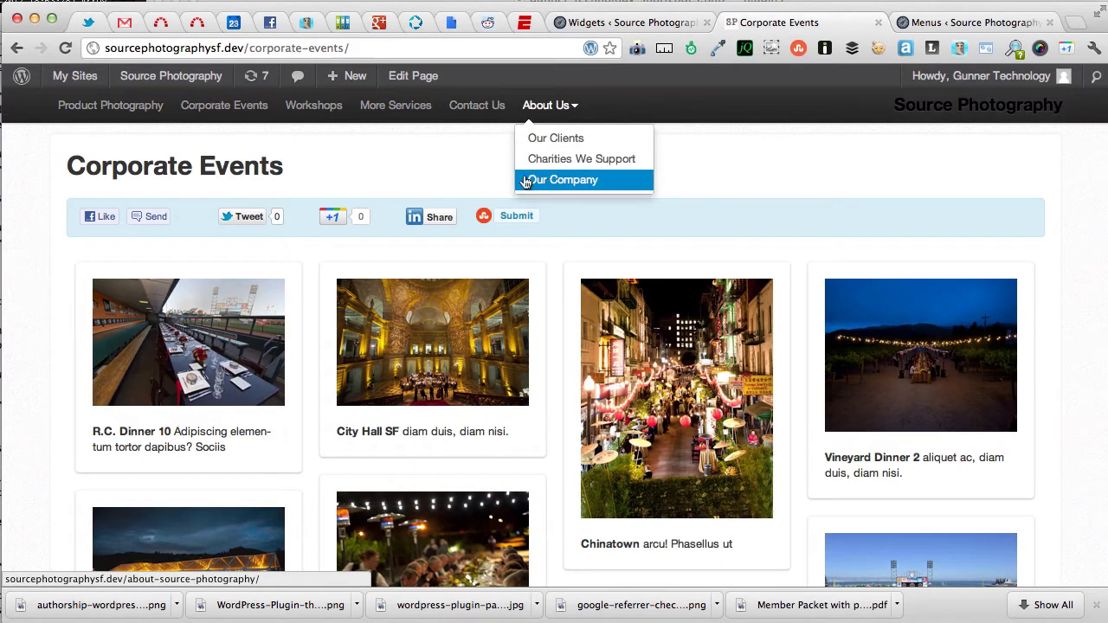
# Examine the Primary menu's items and the menus assigned to the theme locations.
pyautogui.click(957, 22)
pyautogui.doubleClick(500, 164)
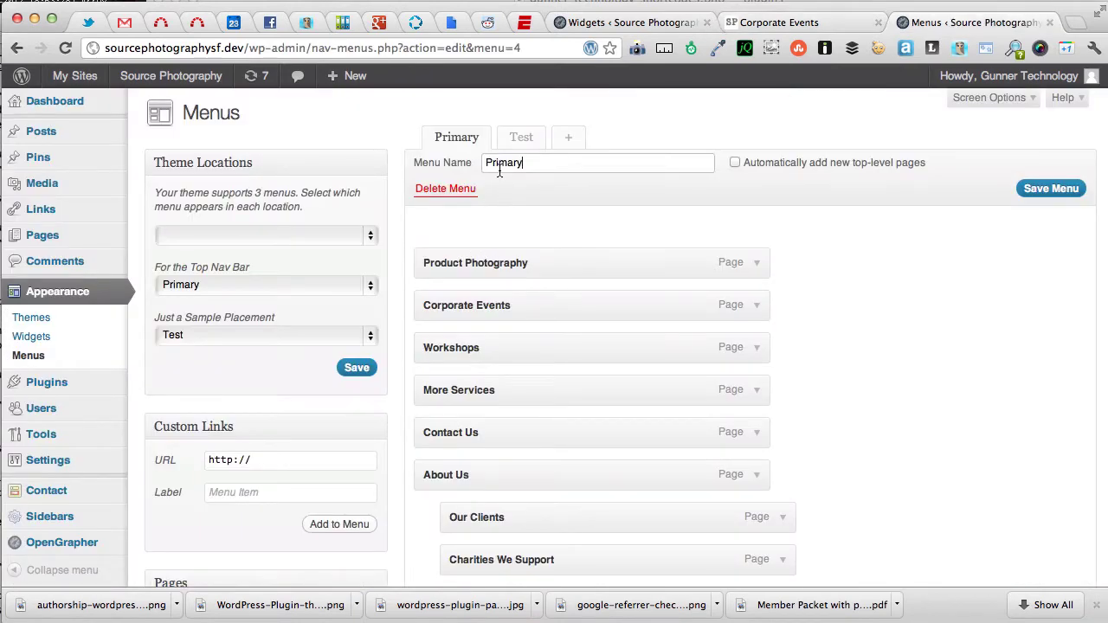
pyautogui.click(220, 286)
pyautogui.click(220, 286)
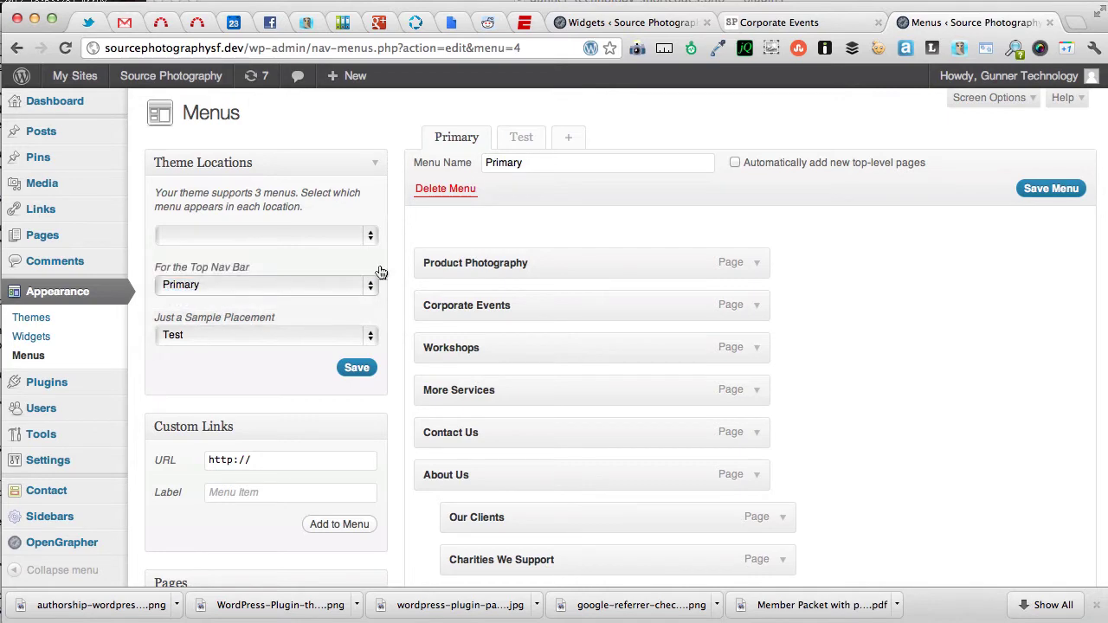
pyautogui.scroll(-1, 481, 262)
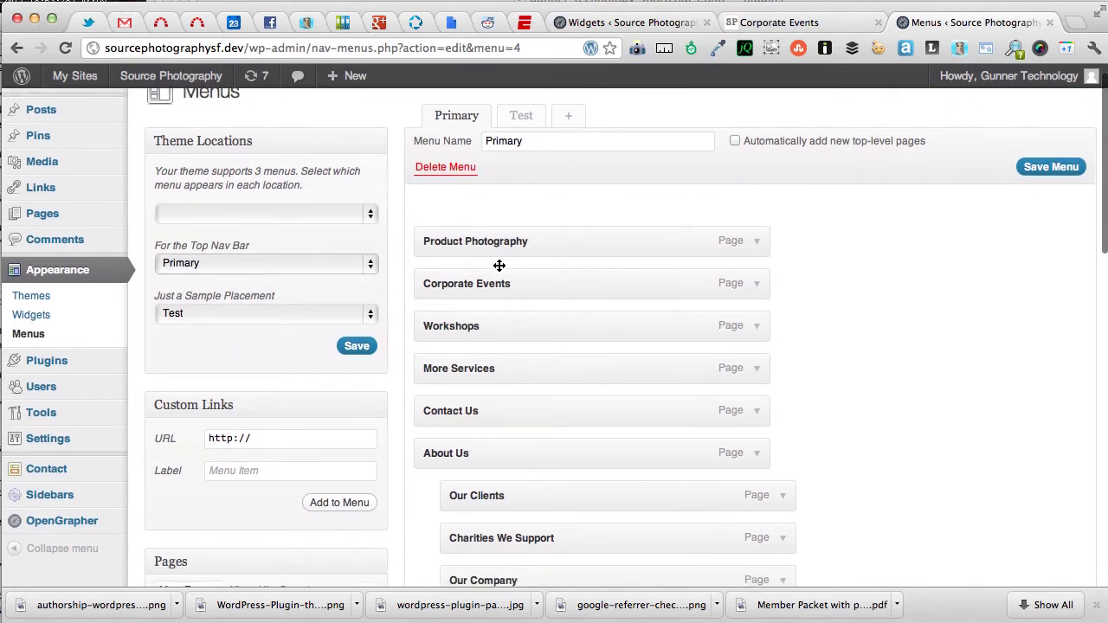
pyautogui.scroll(-3, 499, 329)
pyautogui.scroll(4, 525, 485)
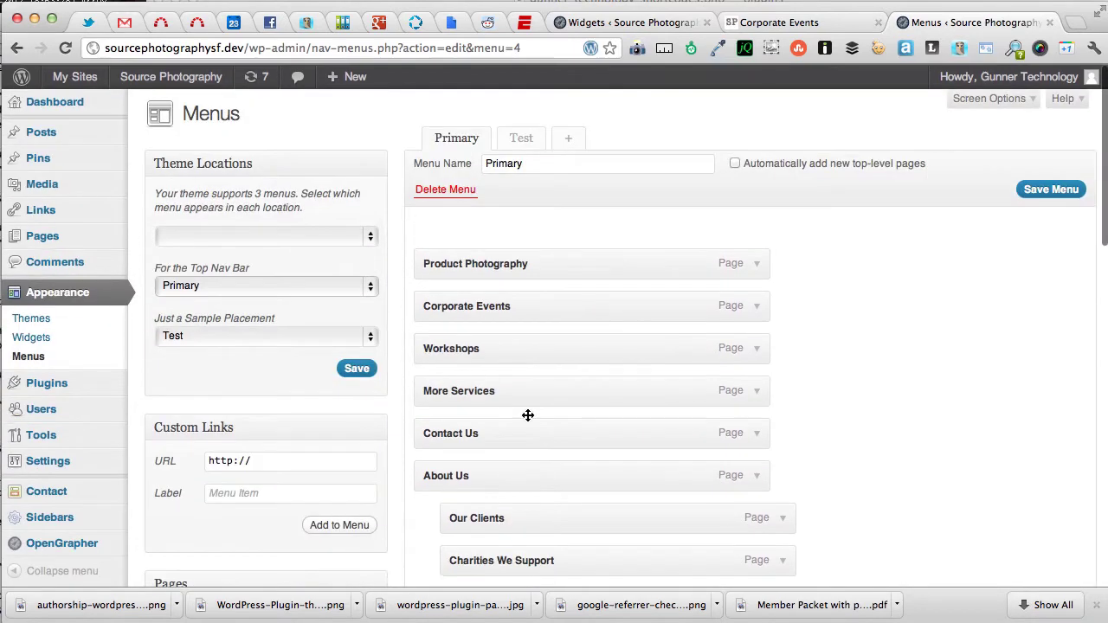
# Set the nav location of the Nav Menus Widget in the Reserve default sidebar to sample.
pyautogui.click(629, 23)
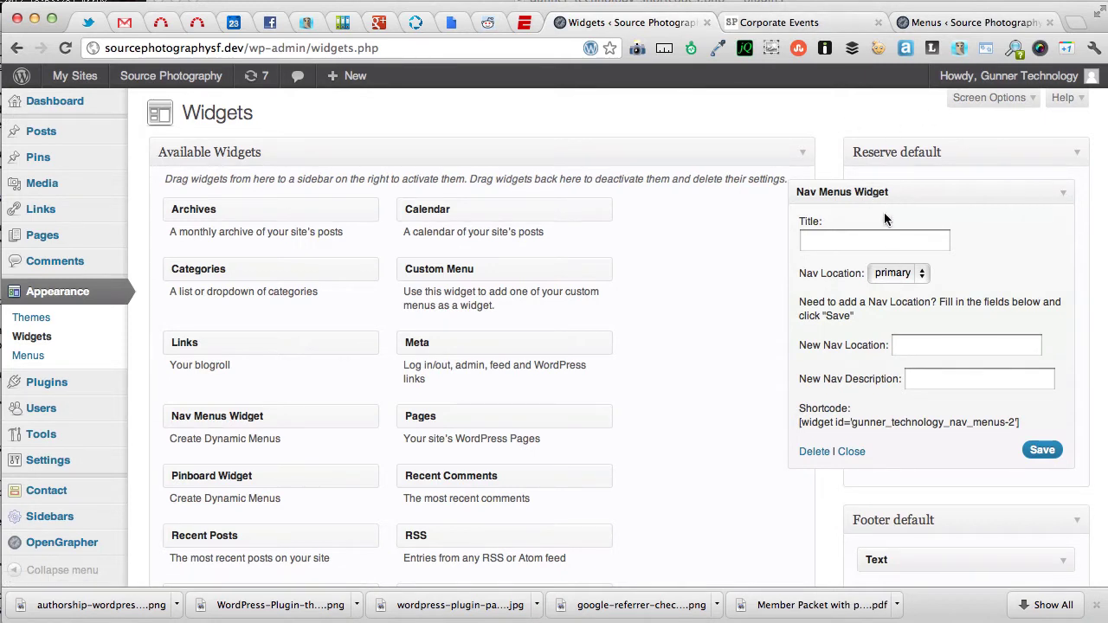
pyautogui.click(896, 274)
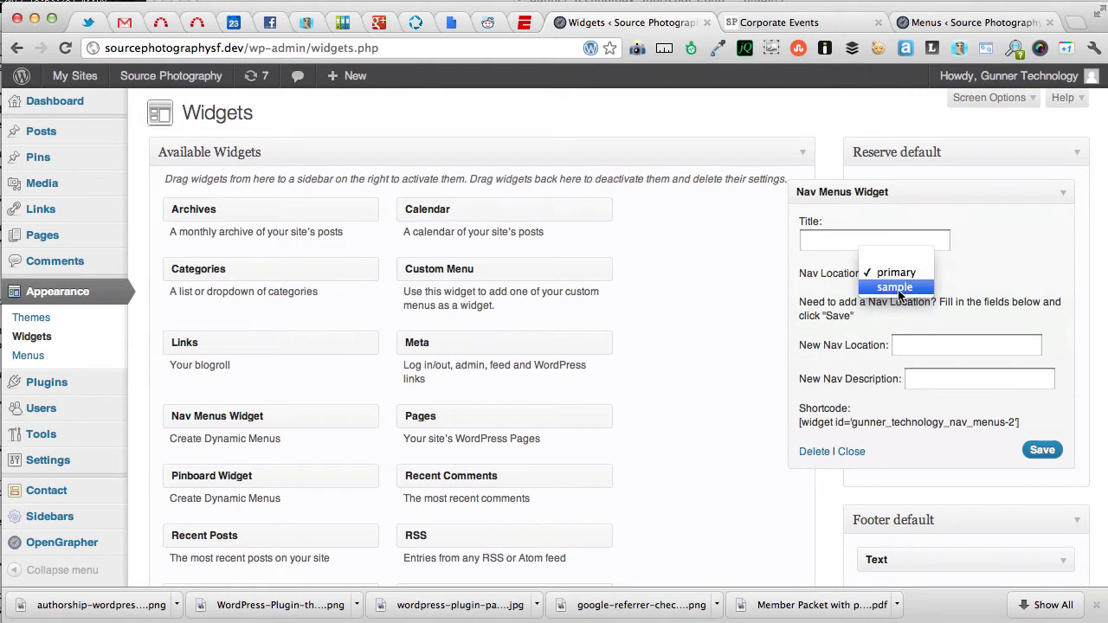
pyautogui.click(900, 296)
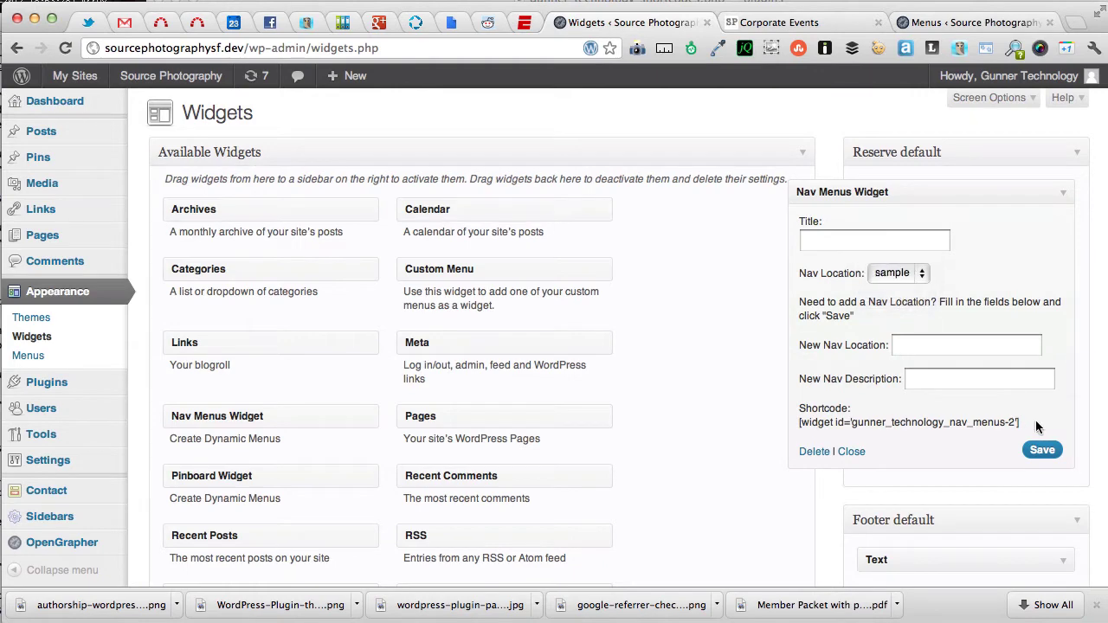
# Examine the Test menu's items and compare them with the navigation bar on the Corporate Events page.
pyautogui.click(812, 23)
pyautogui.click(971, 24)
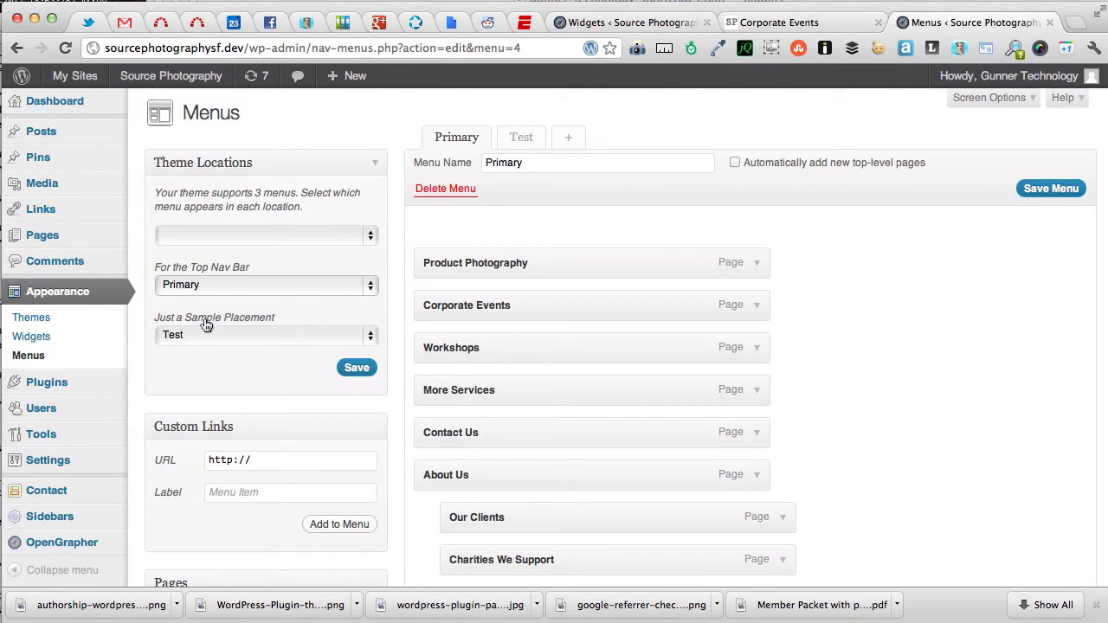
pyautogui.click(521, 137)
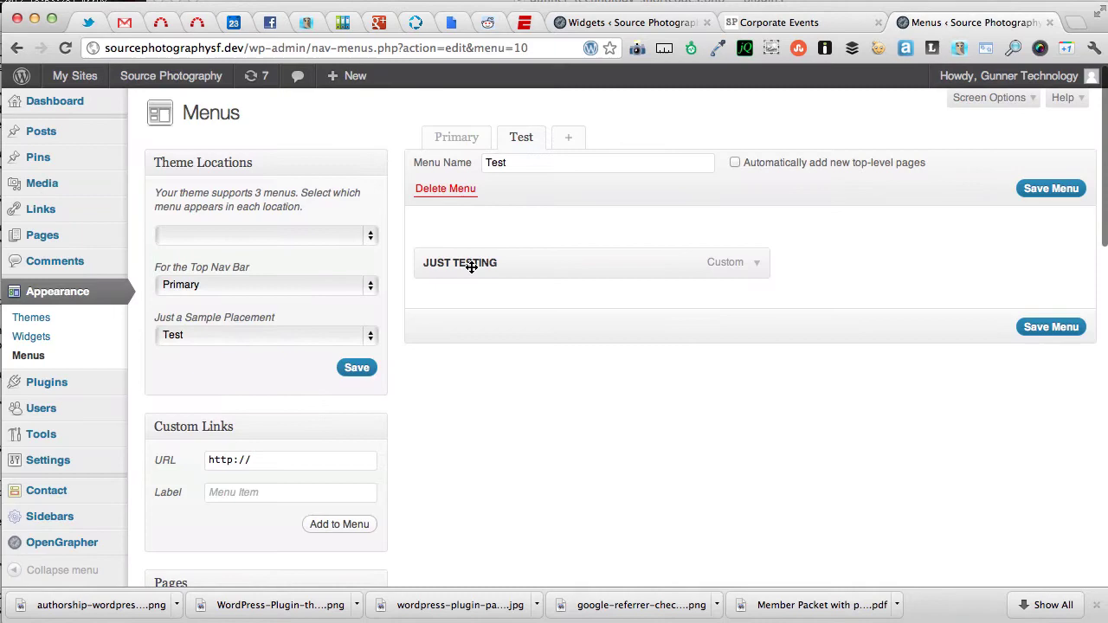
pyautogui.click(776, 24)
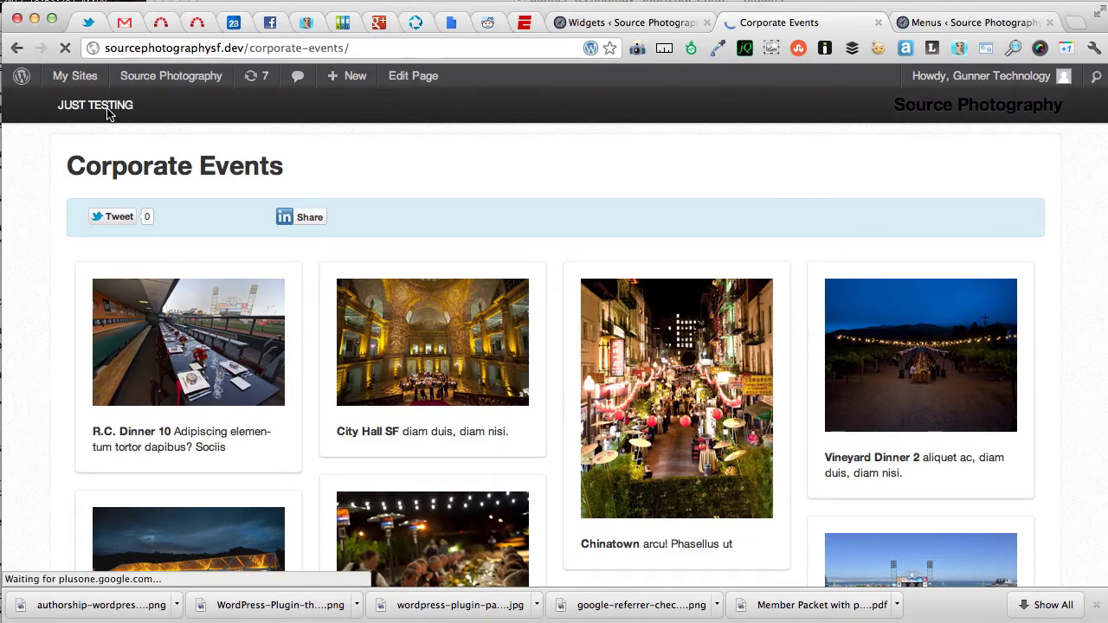
pyautogui.scroll(-5, 109, 114)
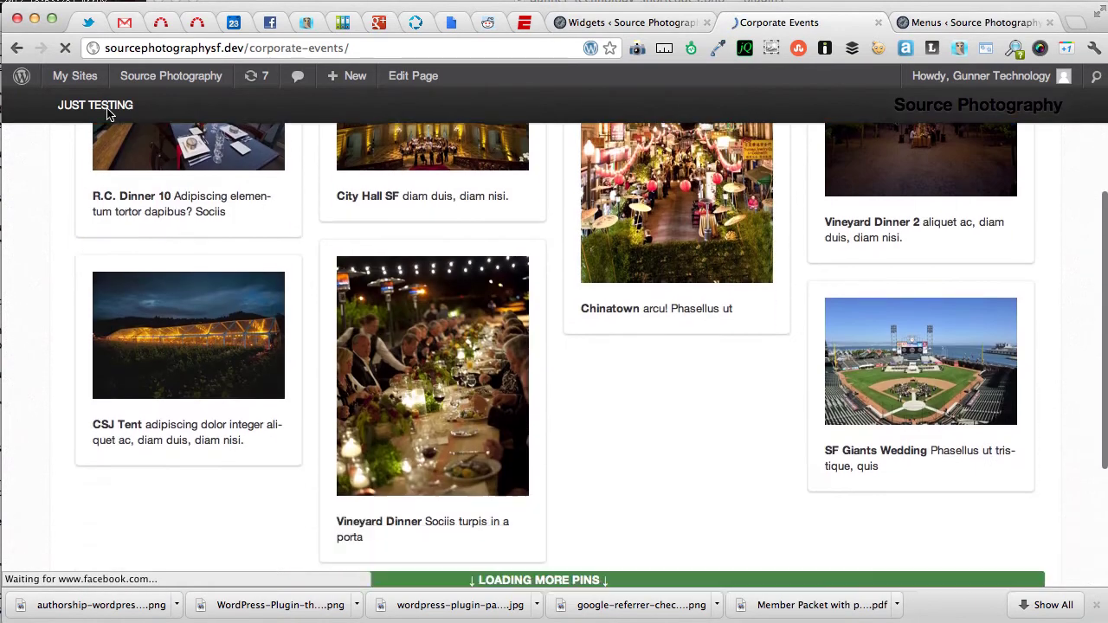
pyautogui.scroll(5, 120, 110)
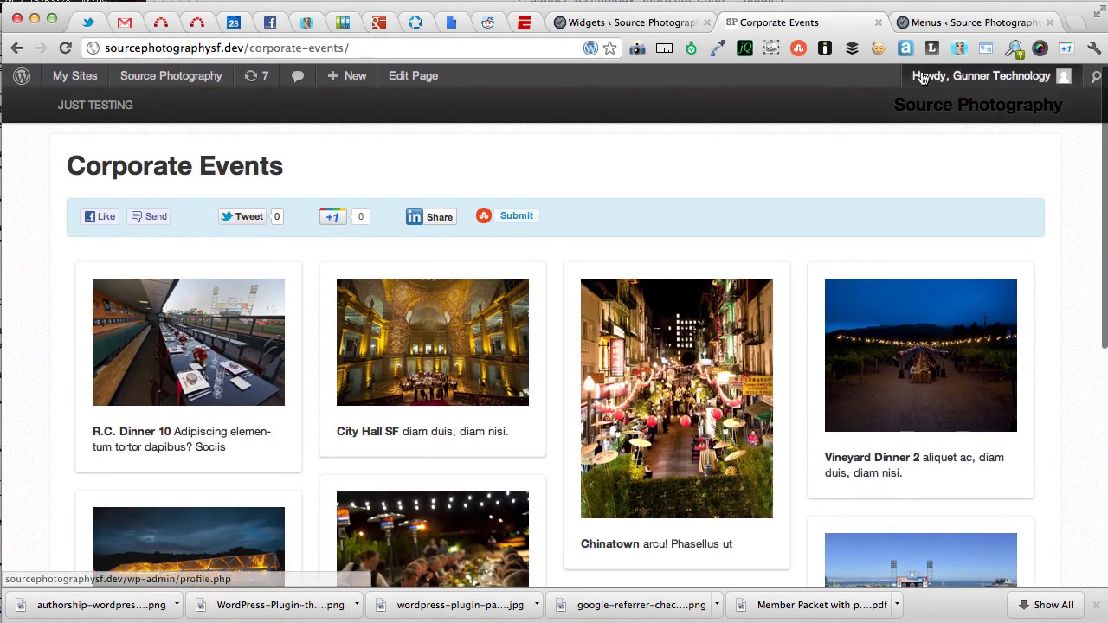
pyautogui.click(961, 25)
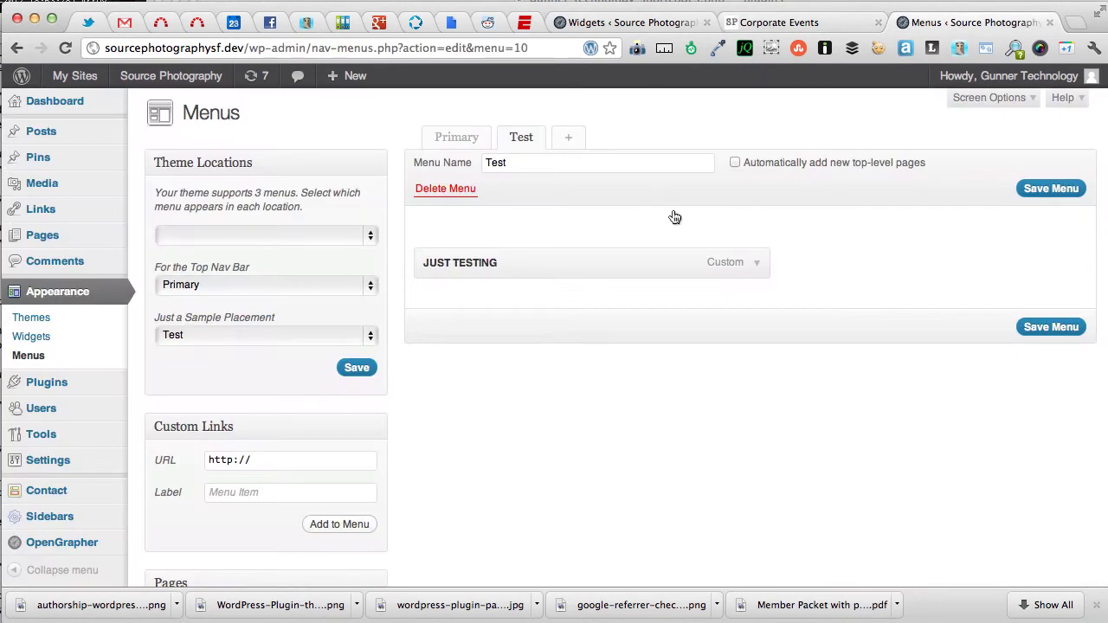
# Create a nav location named "For Video" with the description "Location test for video" in the Nav Menus Widget and save it.
pyautogui.click(632, 24)
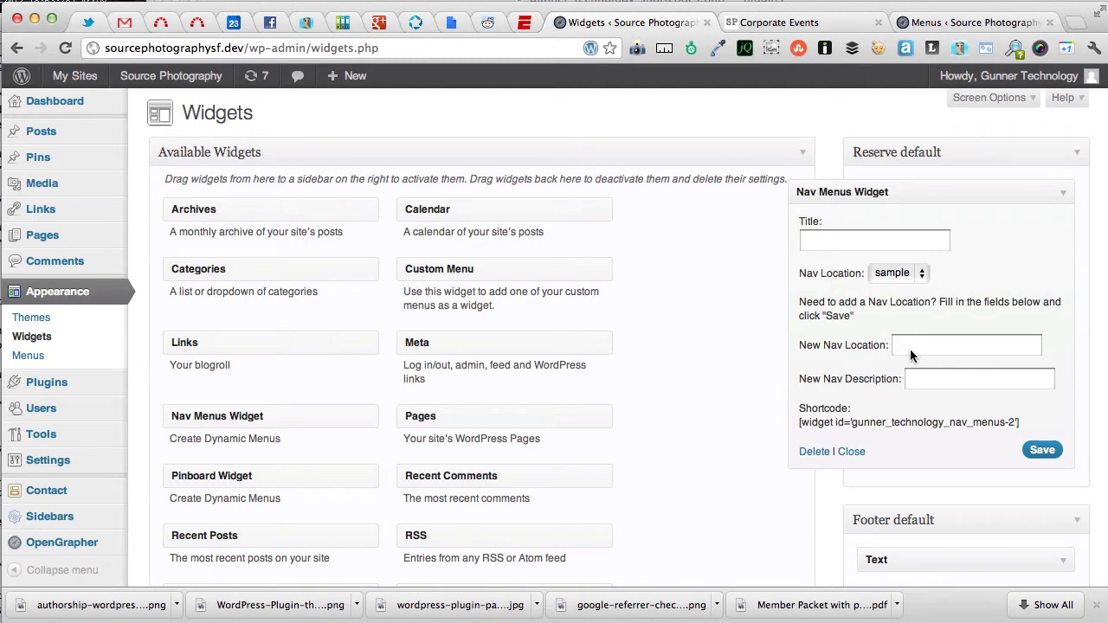
pyautogui.write('For')
pyautogui.write('Viod')
pyautogui.click(1030, 454)
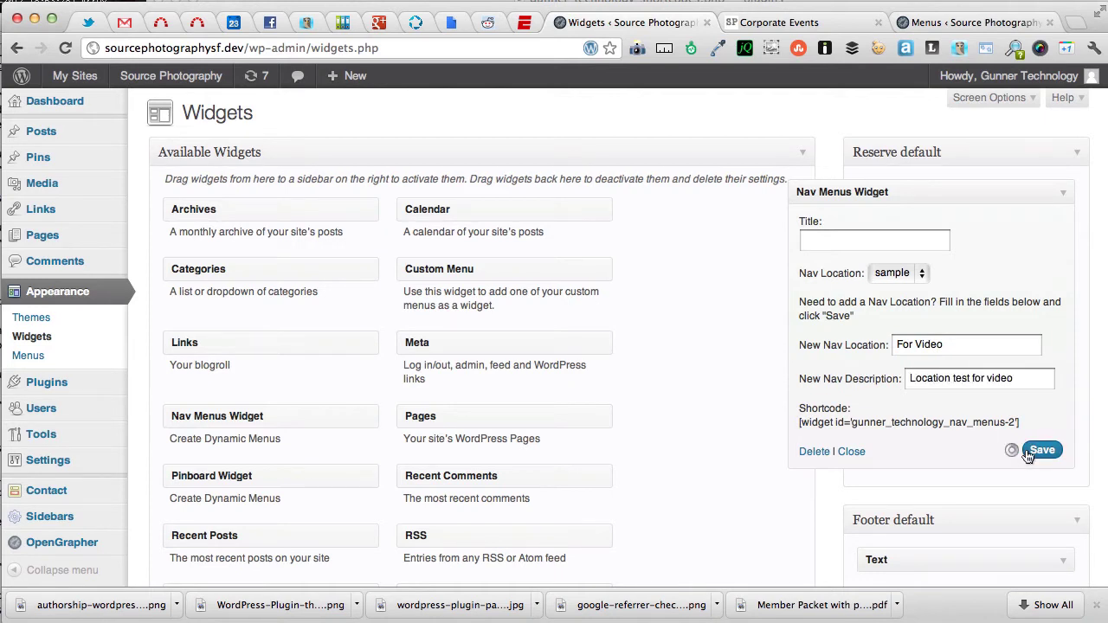
# Set the Nav Menus Widget's nav location to for-video and save the widget.
pyautogui.click(901, 274)
pyautogui.click(904, 288)
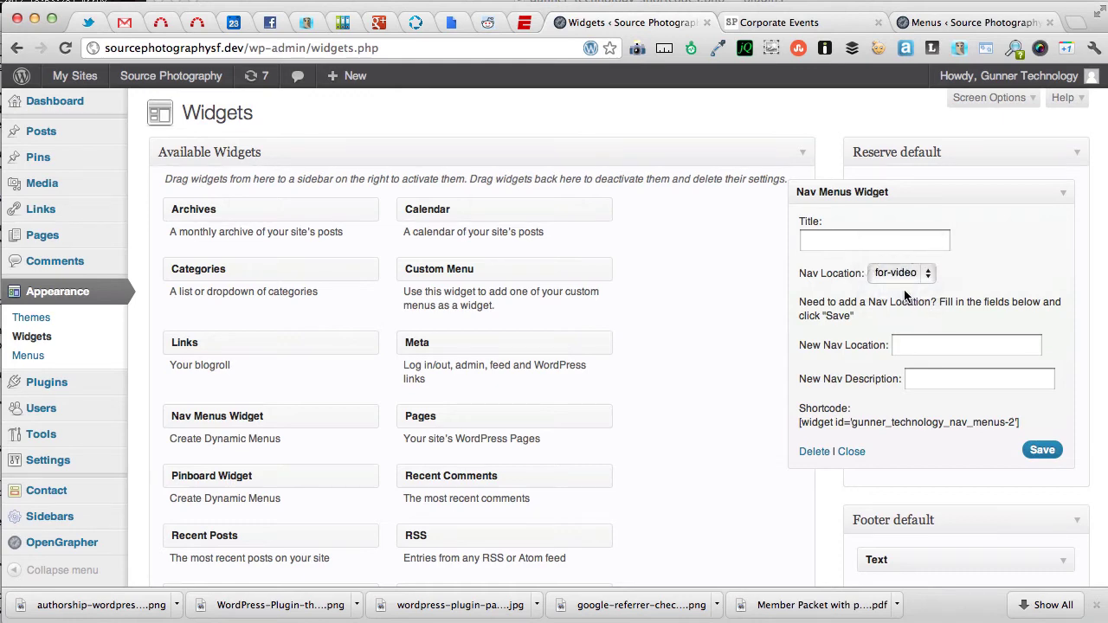
pyautogui.click(1037, 454)
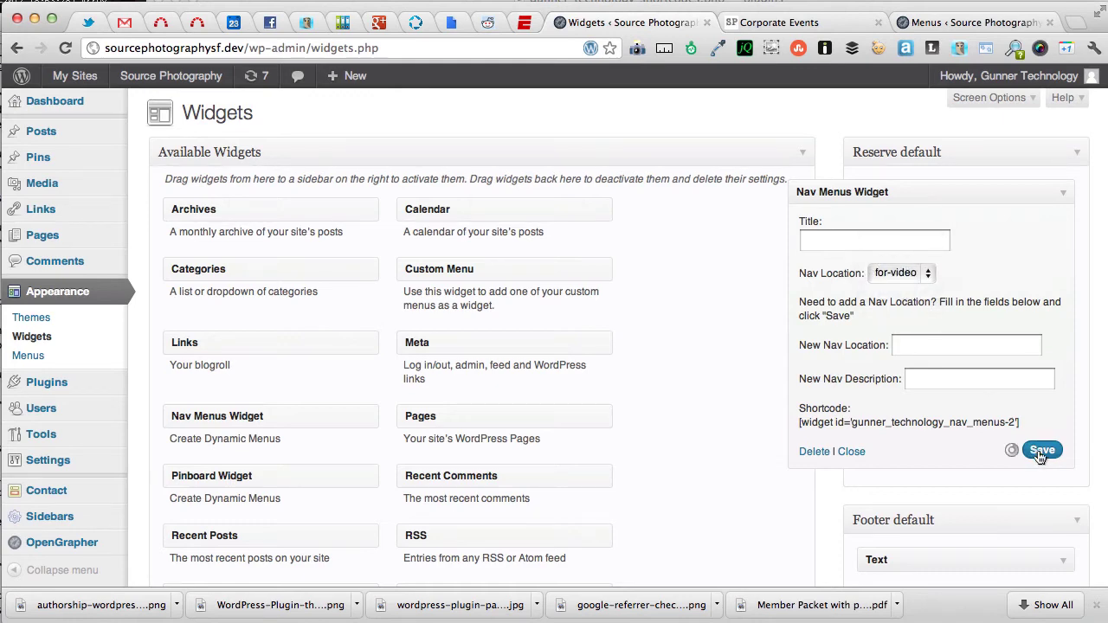
# Reload the Menus page and create a new menu named "brand-new".
pyautogui.click(916, 24)
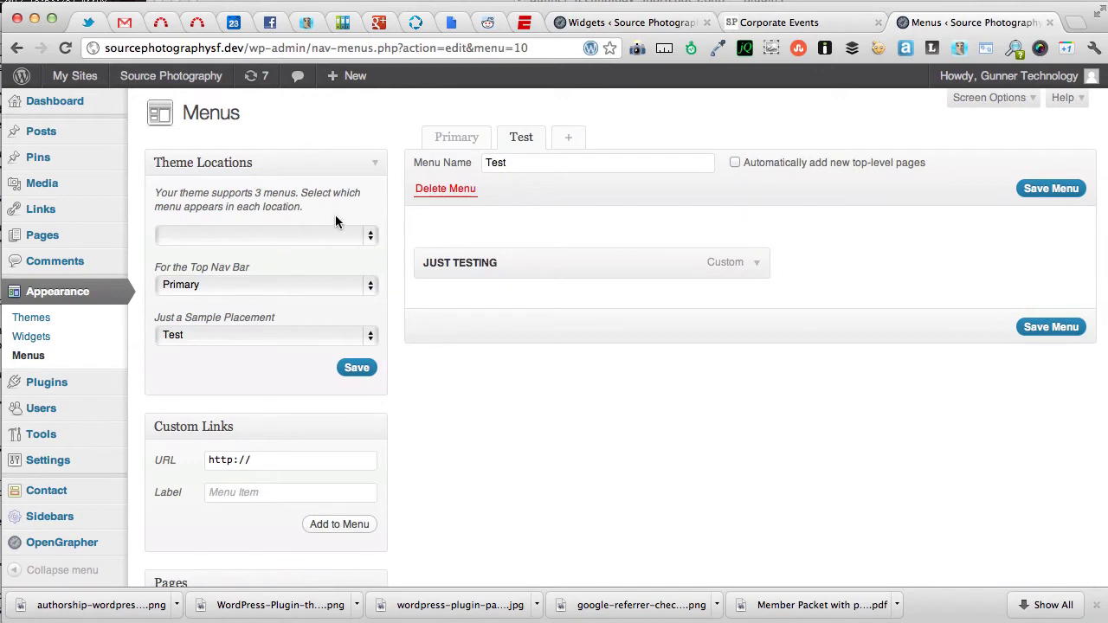
pyautogui.press('super+r')
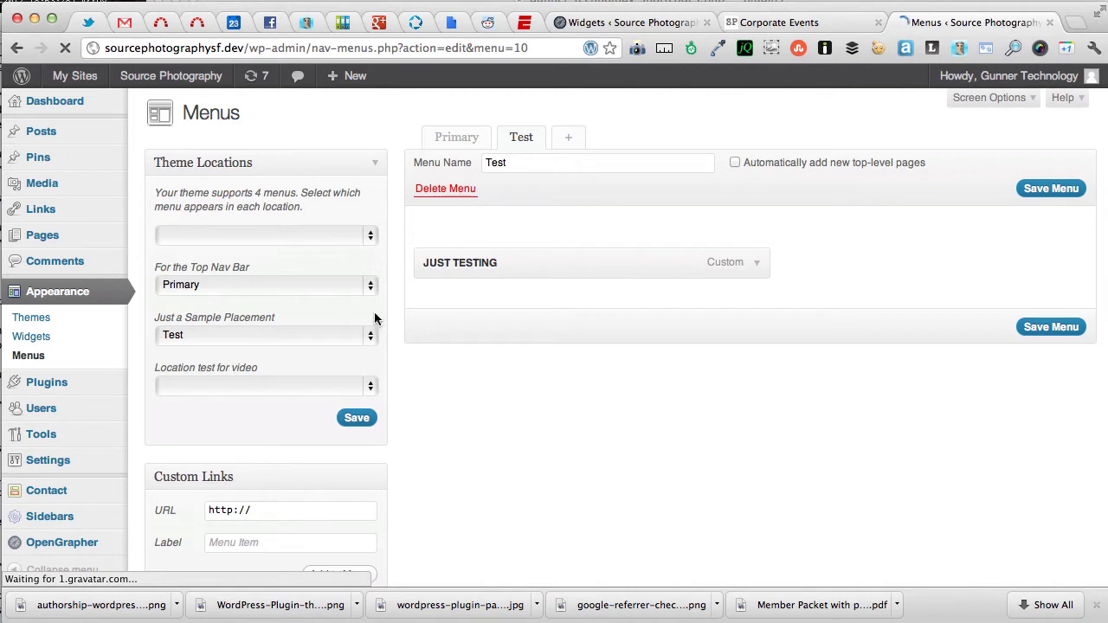
pyautogui.click(562, 142)
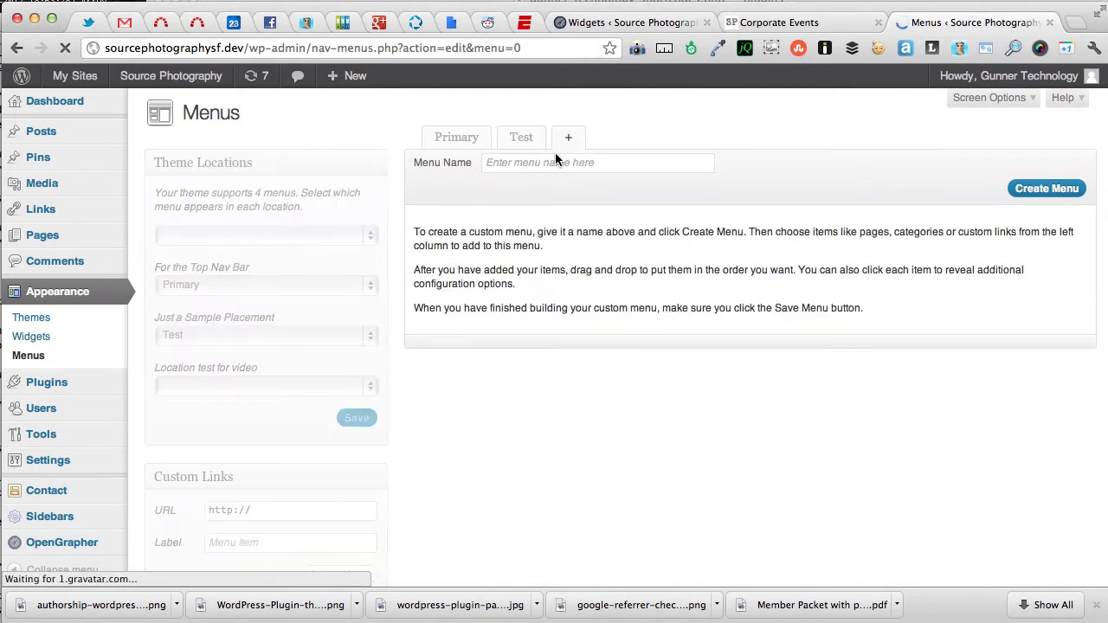
pyautogui.click(543, 165)
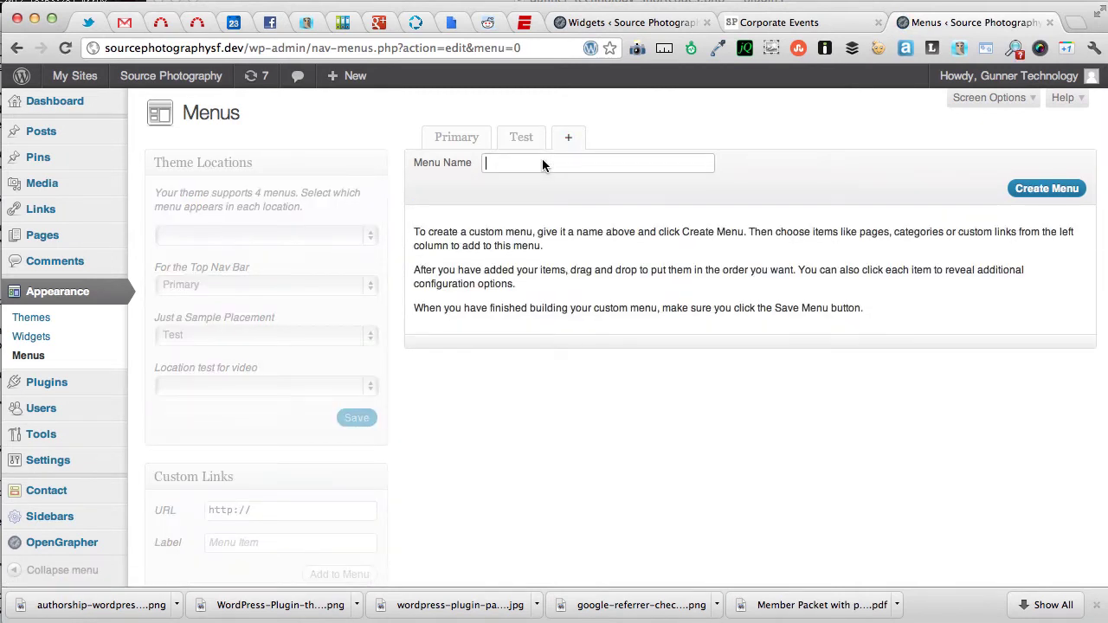
pyautogui.write('brand-new')
pyautogui.click(1045, 188)
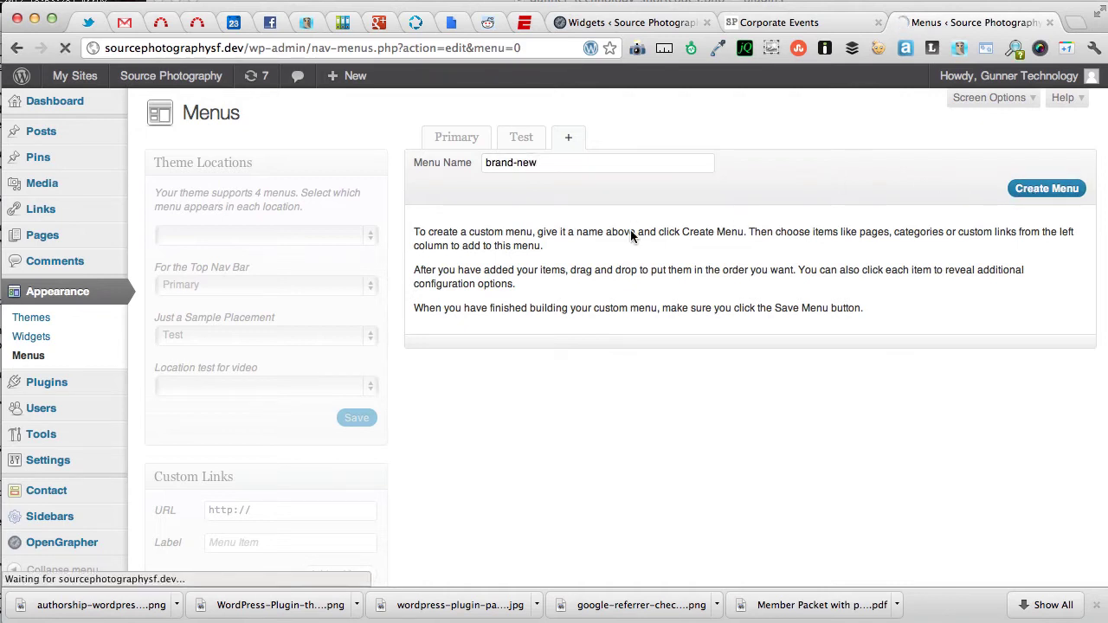
# Add a custom link labelled "For our video" with the URL # to the brand-new menu and save the menu.
pyautogui.scroll(-2, 322, 363)
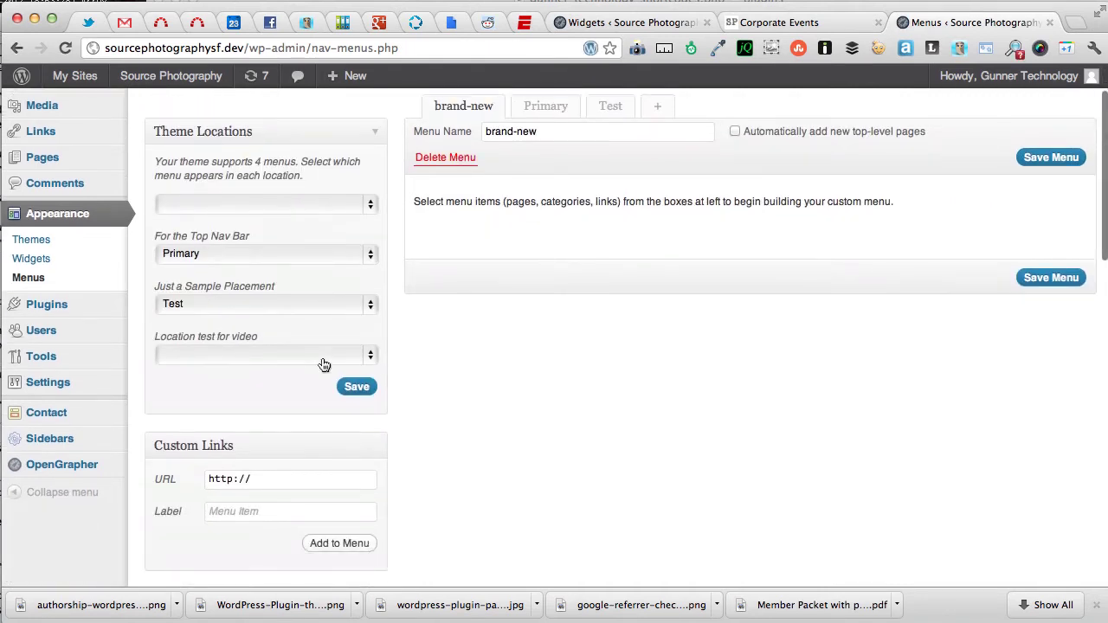
pyautogui.click(245, 509)
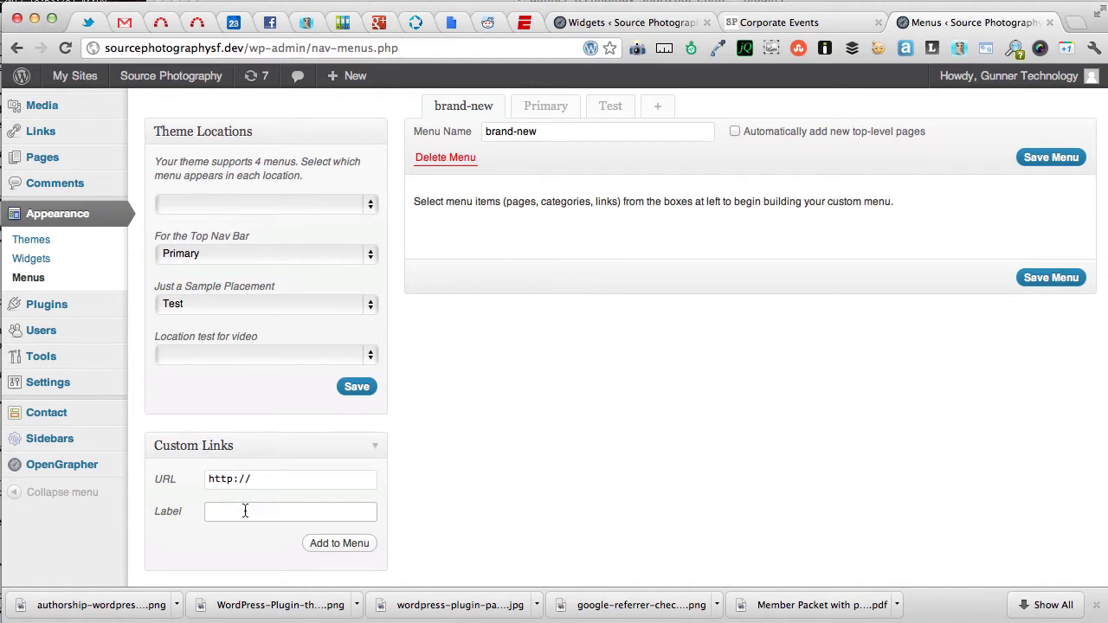
pyautogui.write('For our video')
pyautogui.hotkey('shift', 'Tab')
pyautogui.write('#')
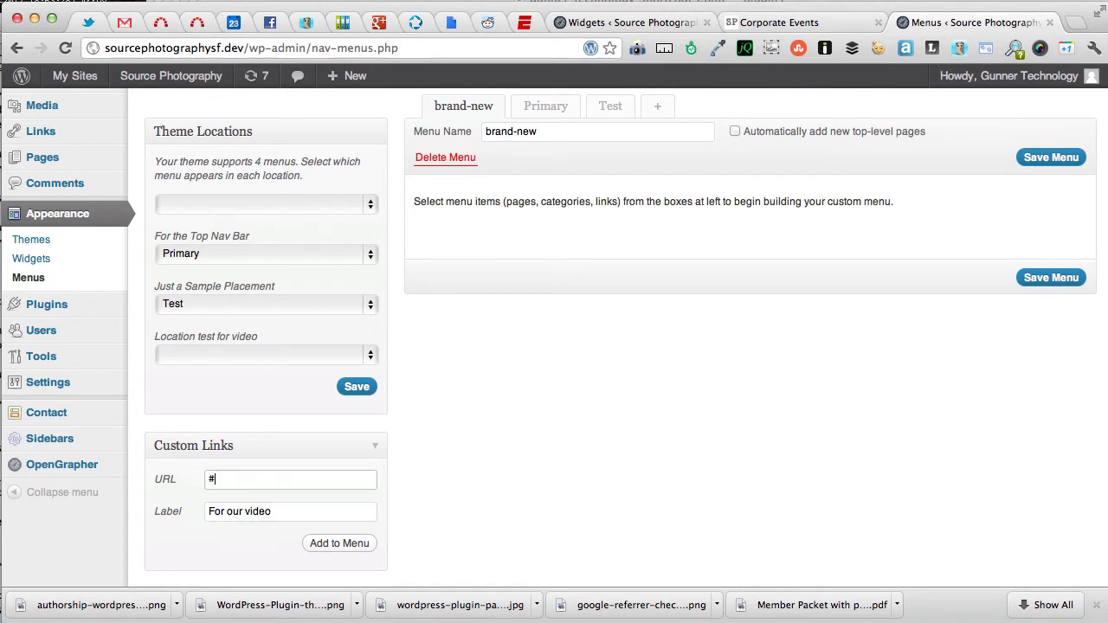
pyautogui.click(327, 542)
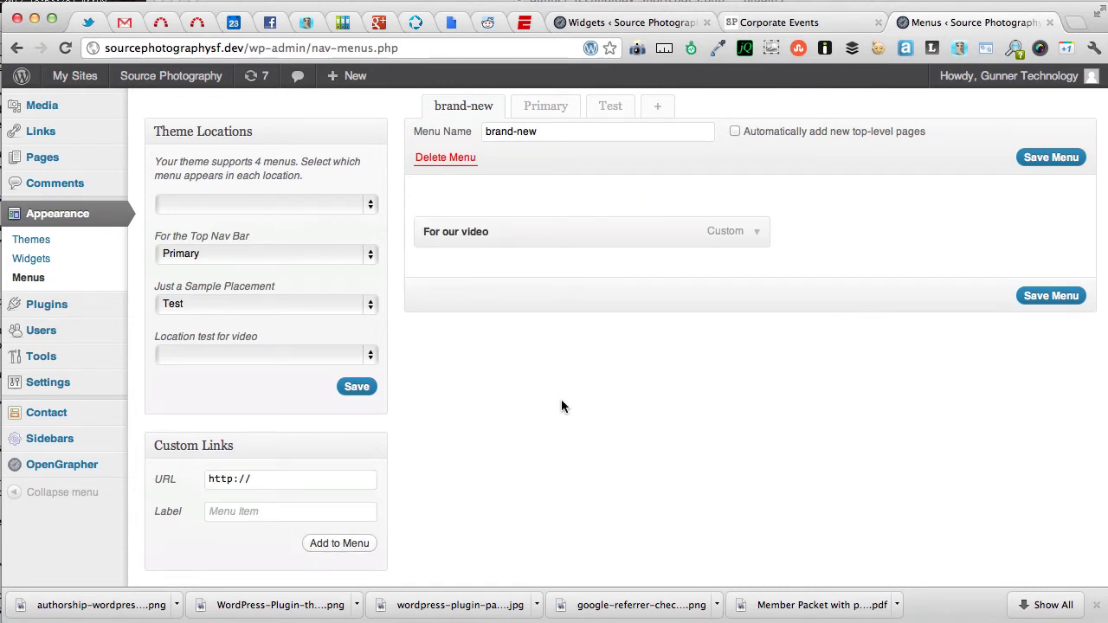
pyautogui.click(1033, 295)
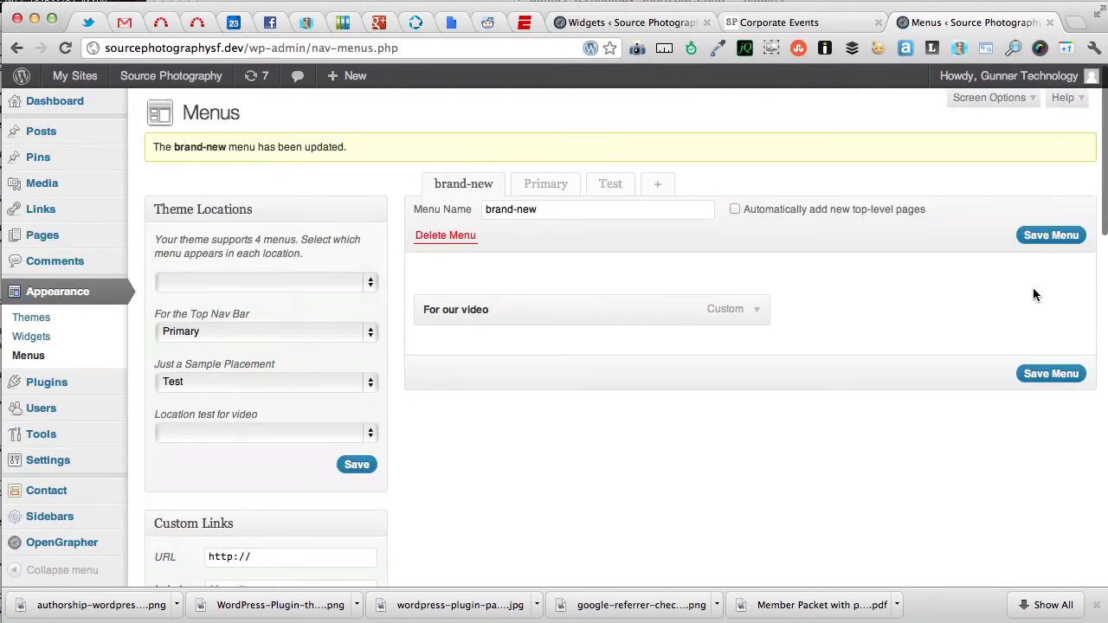
# Assign the brand-new menu to the "Location test for video" theme location, save, and reload the Corporate Events page.
pyautogui.click(297, 432)
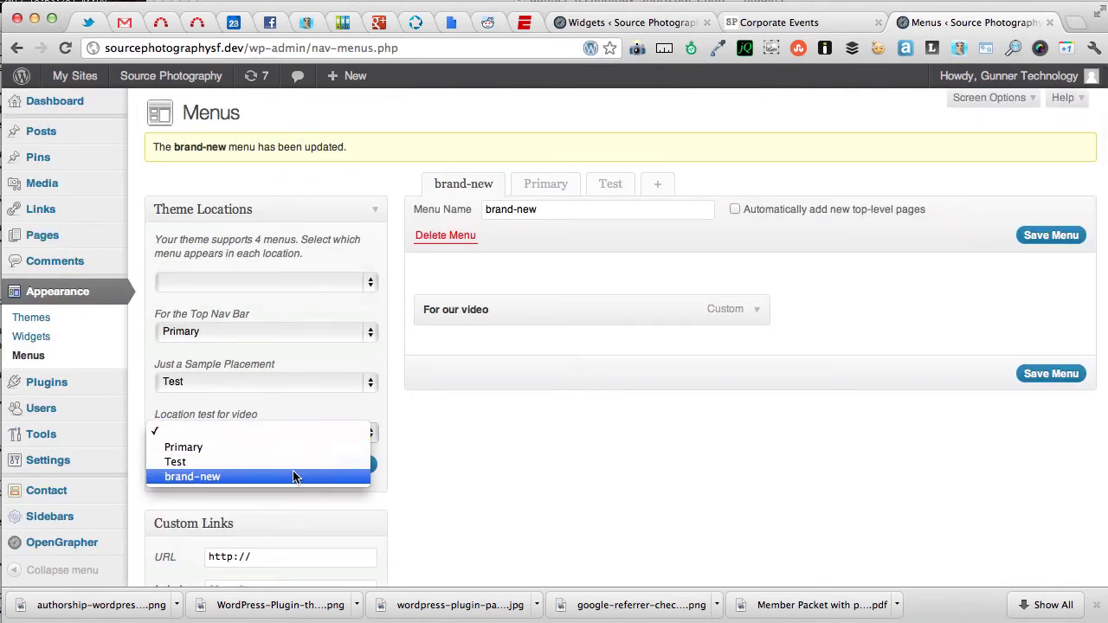
pyautogui.click(294, 476)
pyautogui.click(357, 468)
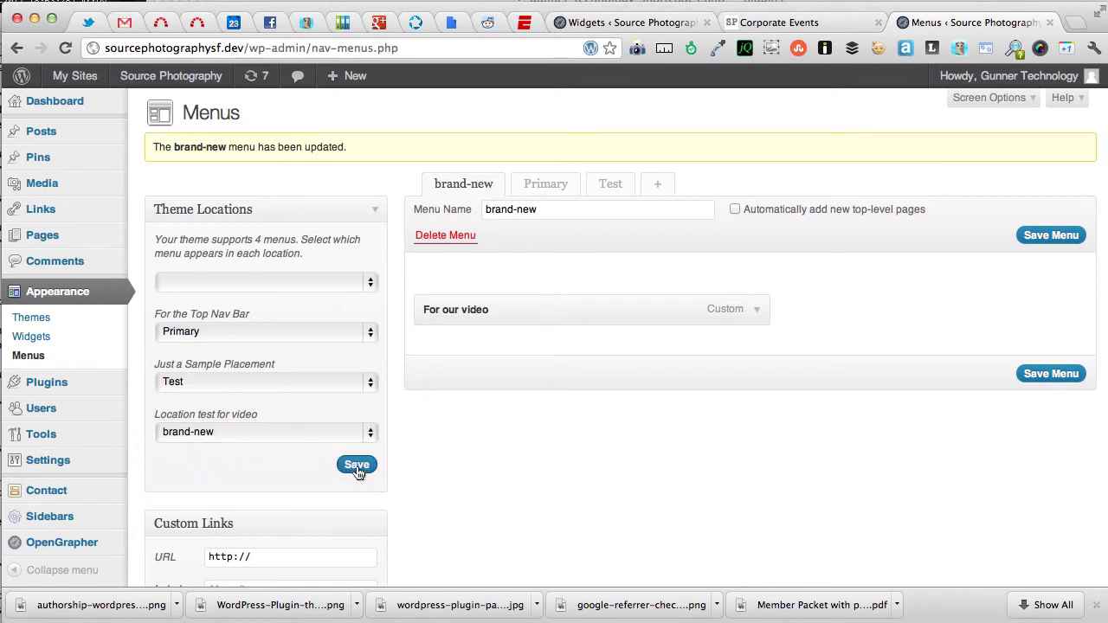
pyautogui.click(778, 23)
pyautogui.press('super+r')
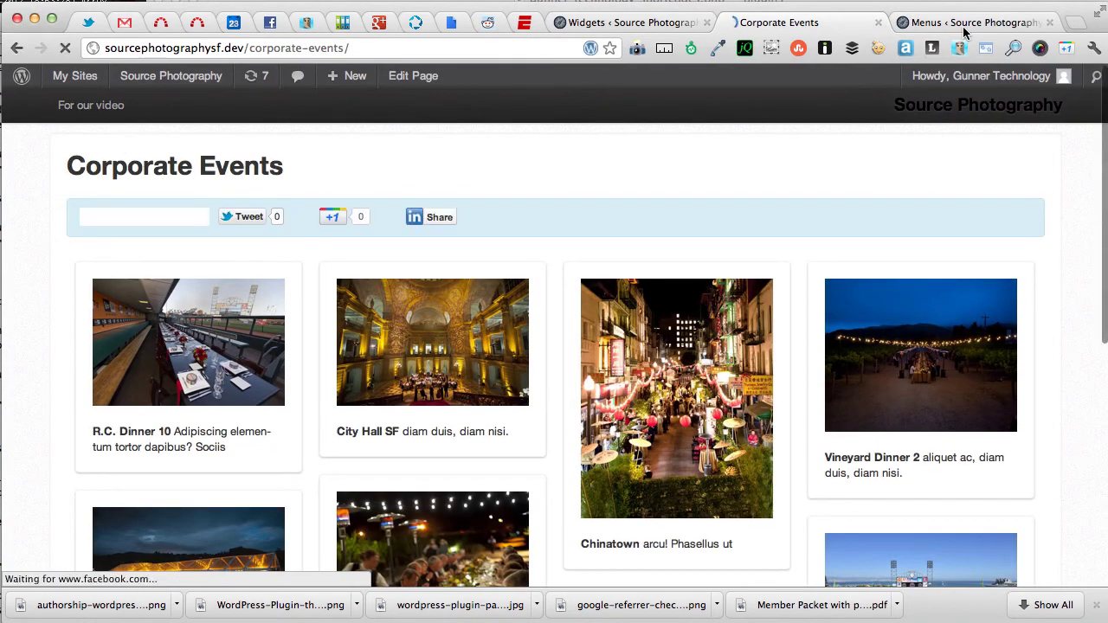
# Add a Nav Menus Widget below the Text widget in the Footer default sidebar.
pyautogui.click(628, 23)
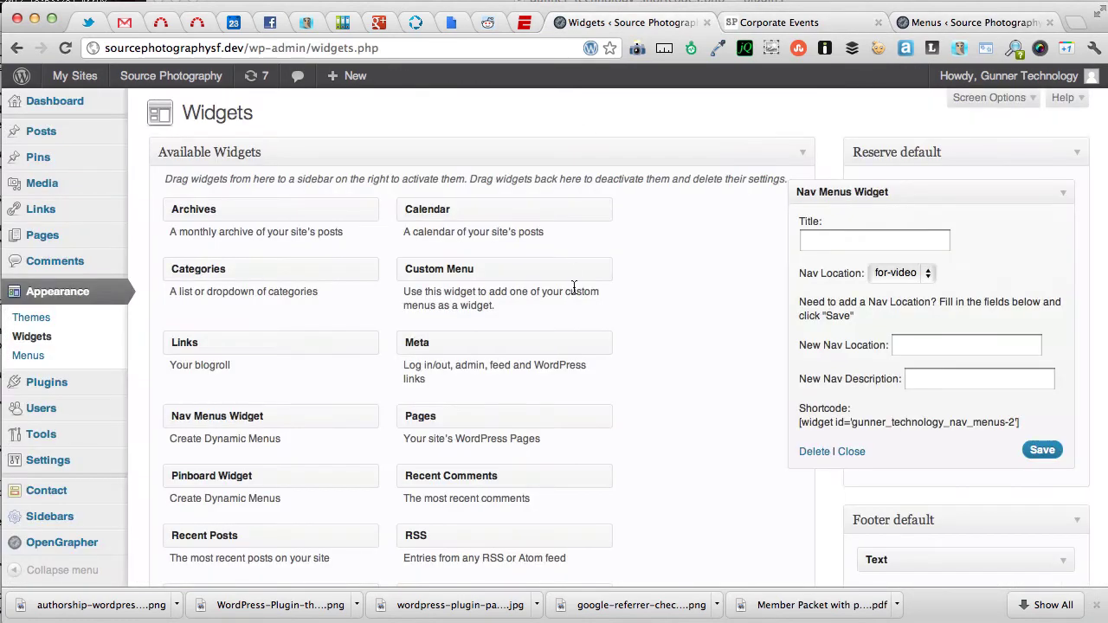
pyautogui.scroll(-1, 914, 419)
pyautogui.scroll(-2, 914, 419)
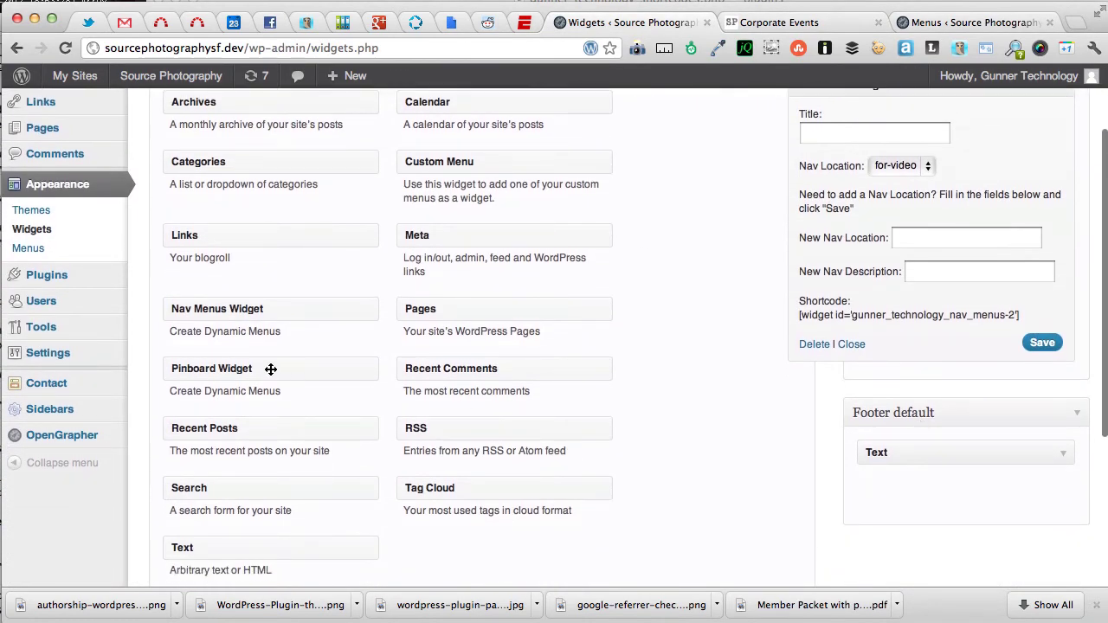
pyautogui.moveTo(266, 308); pyautogui.dragTo(909, 504)
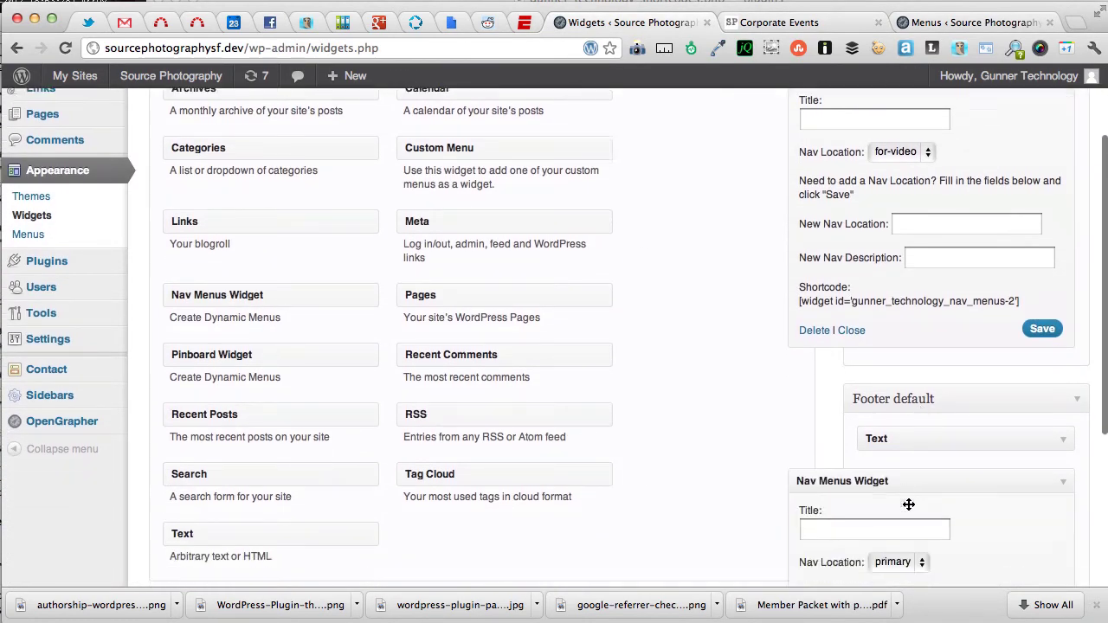
# Set the nav location of the Footer default sidebar's Nav Menus Widget to for-video and save the widget.
pyautogui.scroll(-4, 908, 504)
pyautogui.scroll(-1, 908, 493)
pyautogui.click(896, 402)
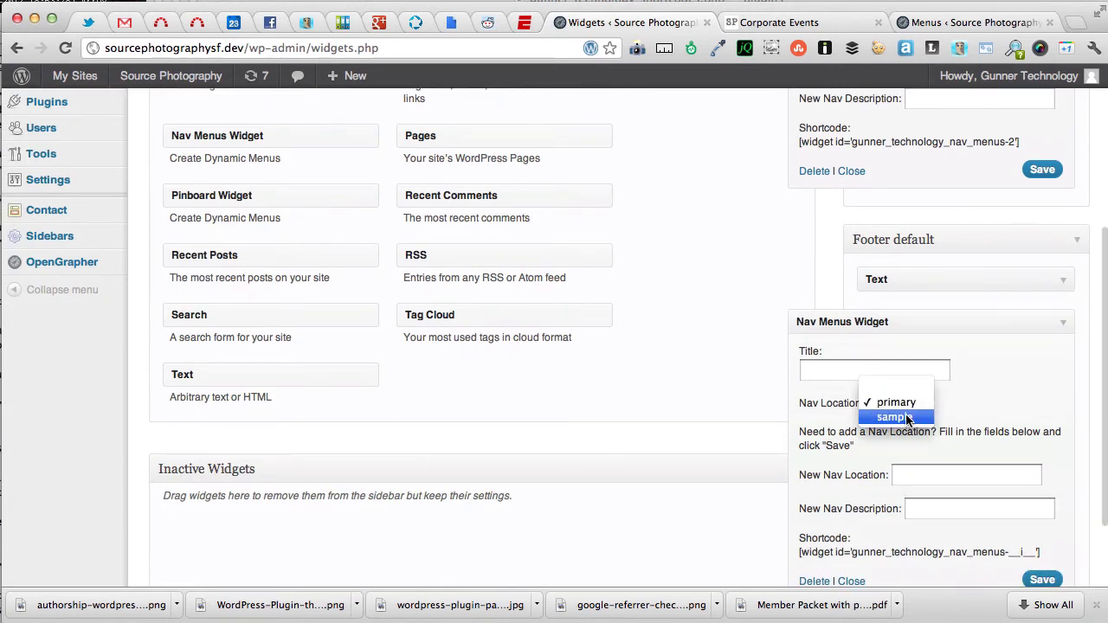
pyautogui.click(966, 407)
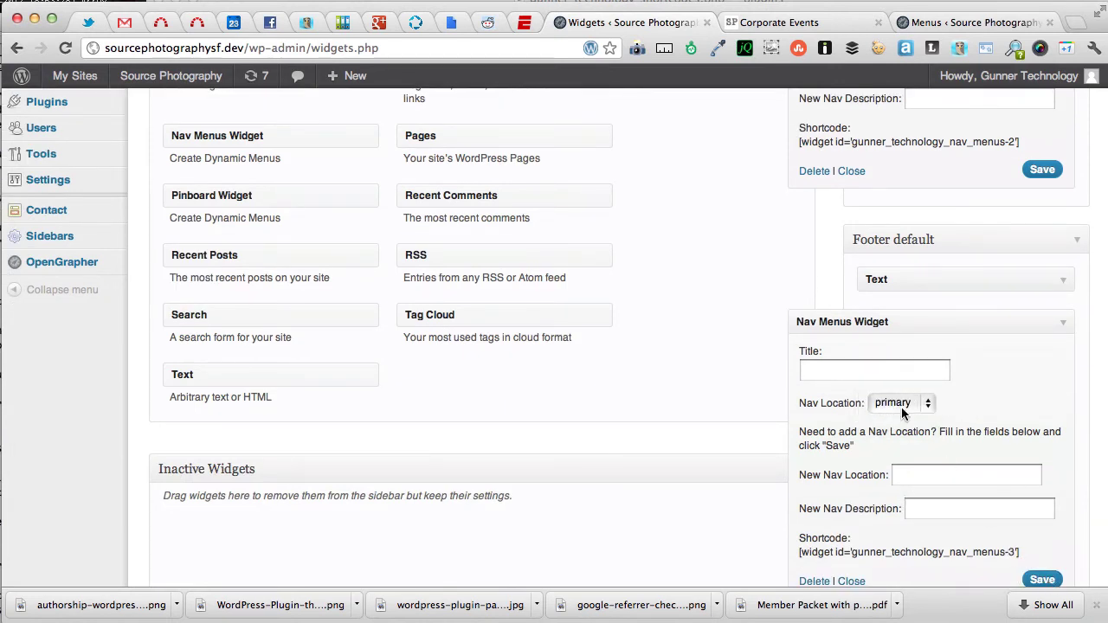
pyautogui.click(902, 404)
pyautogui.click(903, 432)
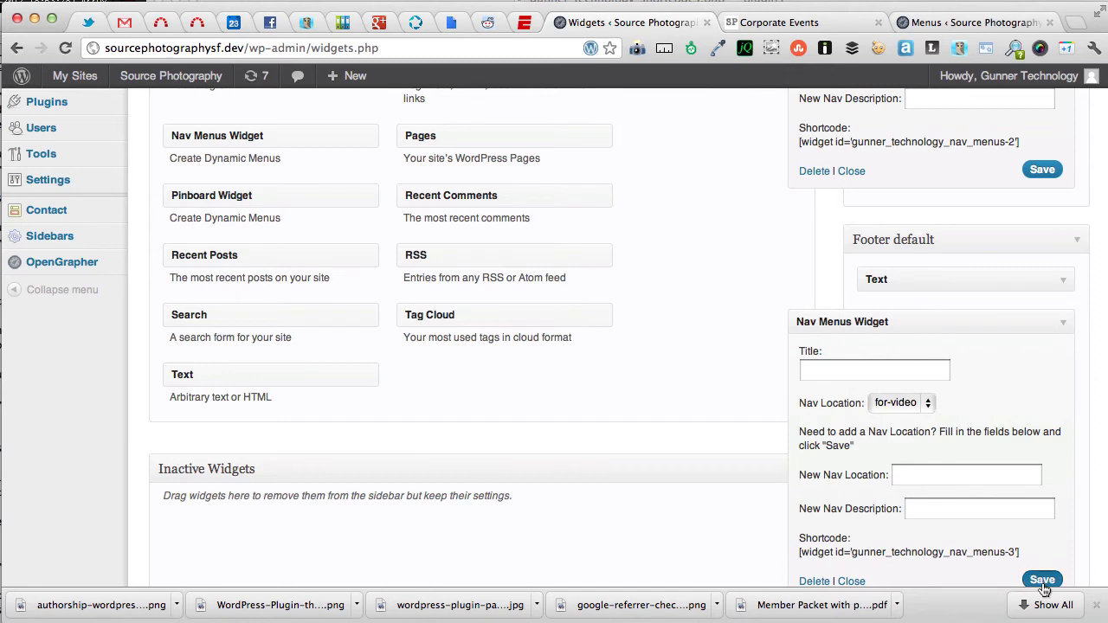
# Set the nav location of the Nav Menus Widget in the sidebar above Footer default to primary and save it.
pyautogui.scroll(5, 1052, 432)
pyautogui.click(906, 188)
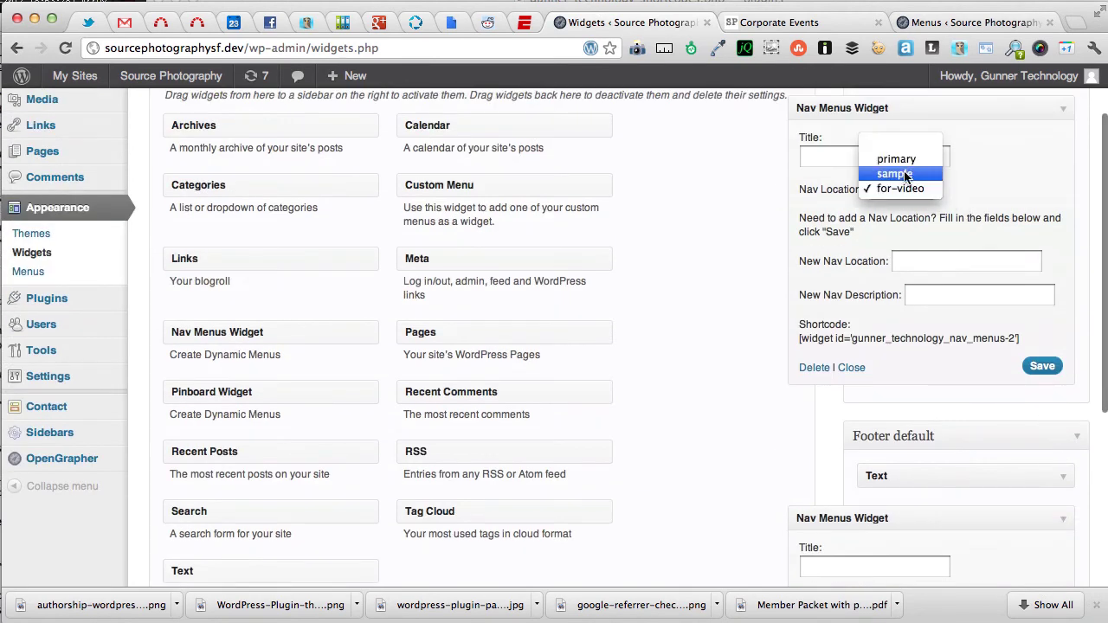
pyautogui.click(901, 162)
pyautogui.click(1040, 367)
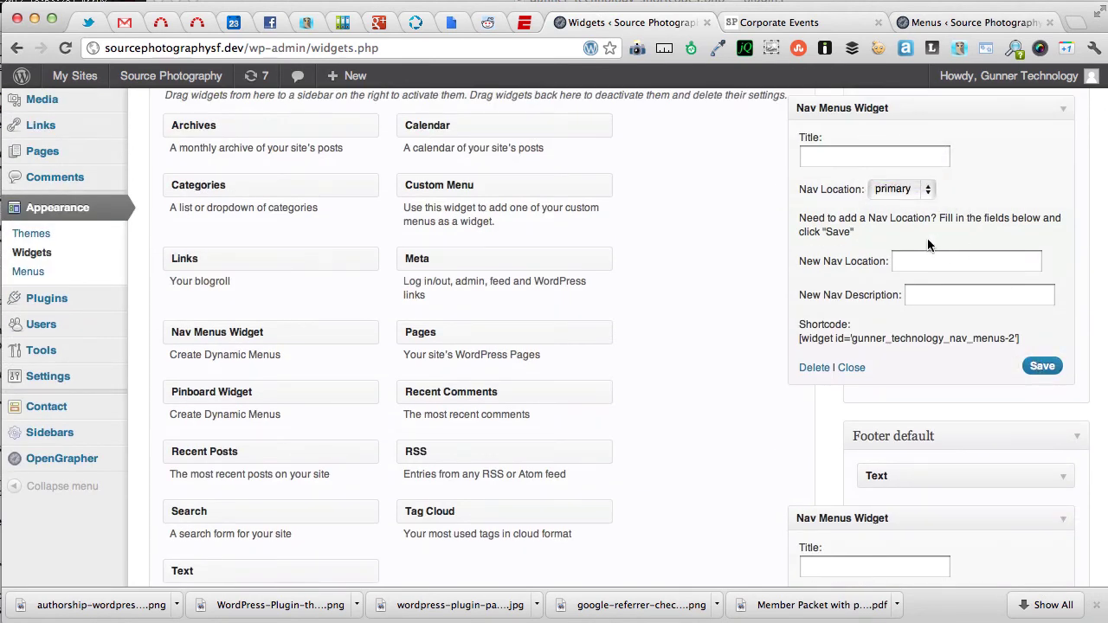
# Reload the Corporate Events page and check the menus displayed in its header and footer.
pyautogui.click(795, 23)
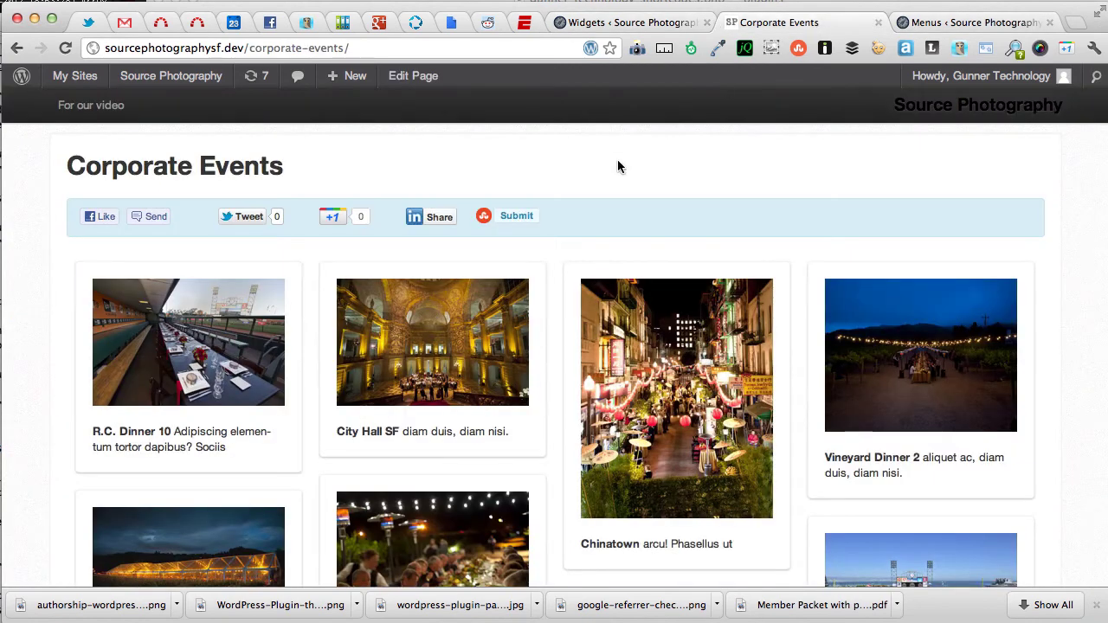
pyautogui.press('super+r')
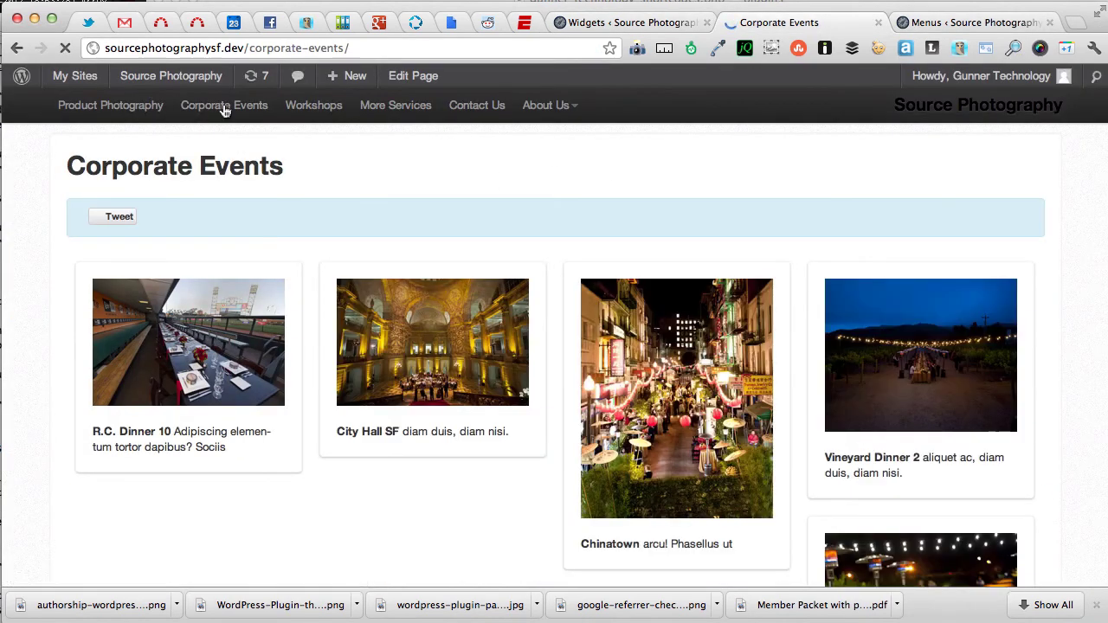
pyautogui.scroll(-15, 619, 139)
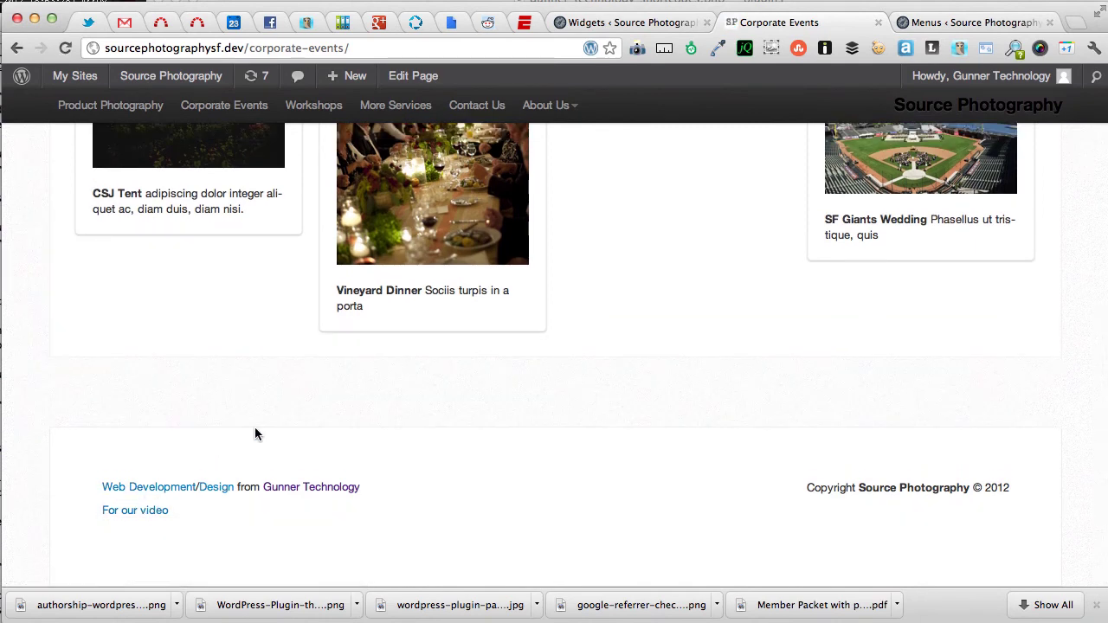
pyautogui.scroll(2, 255, 427)
pyautogui.scroll(10, 254, 433)
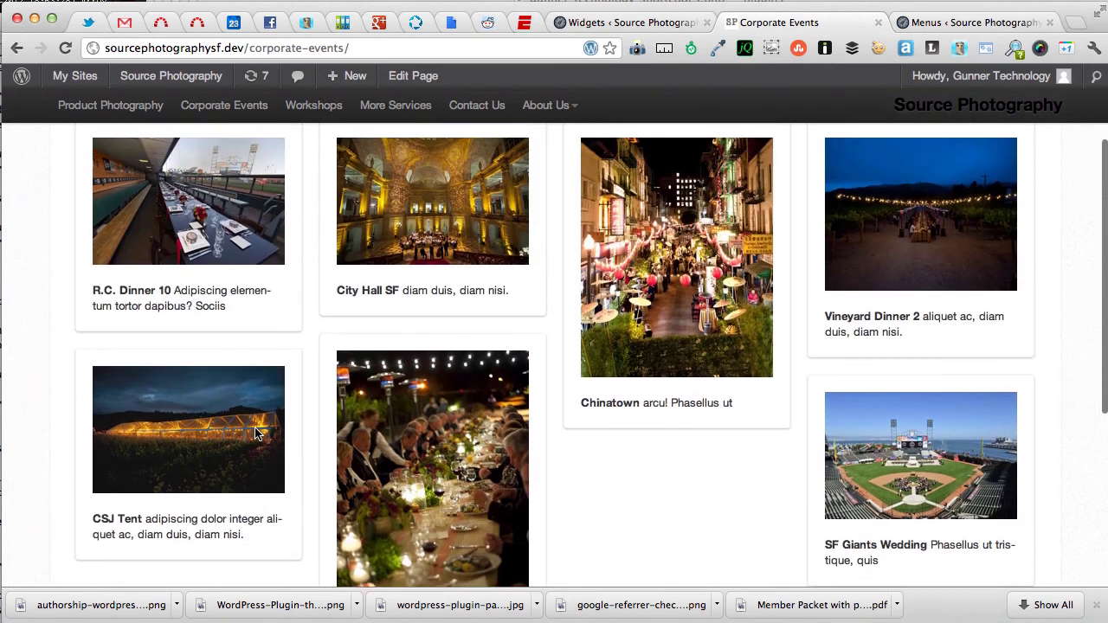
pyautogui.scroll(1, 255, 433)
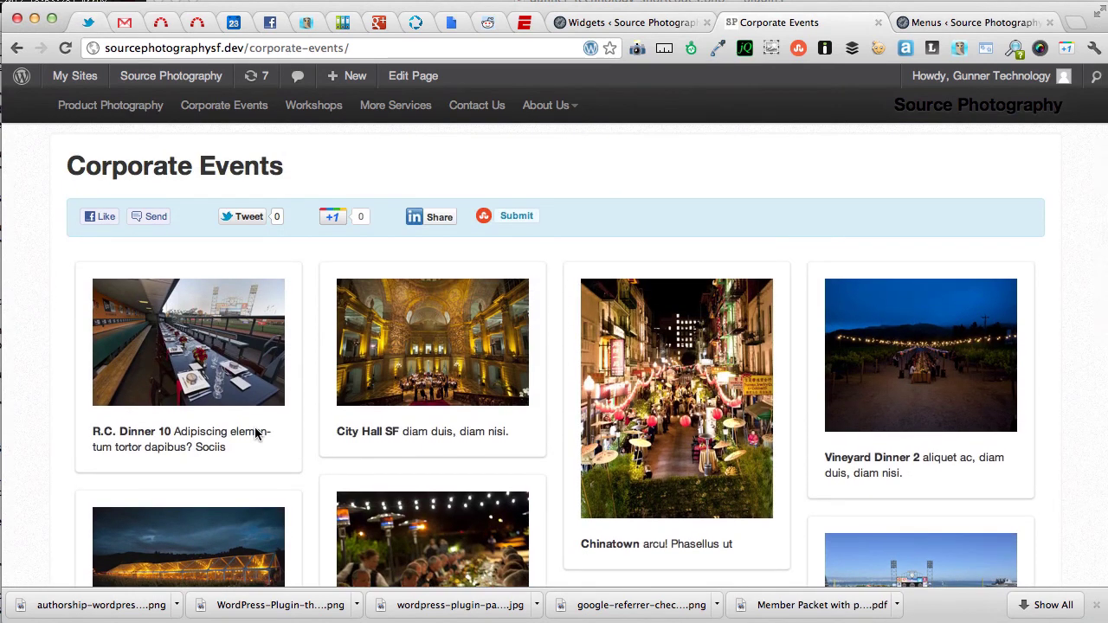